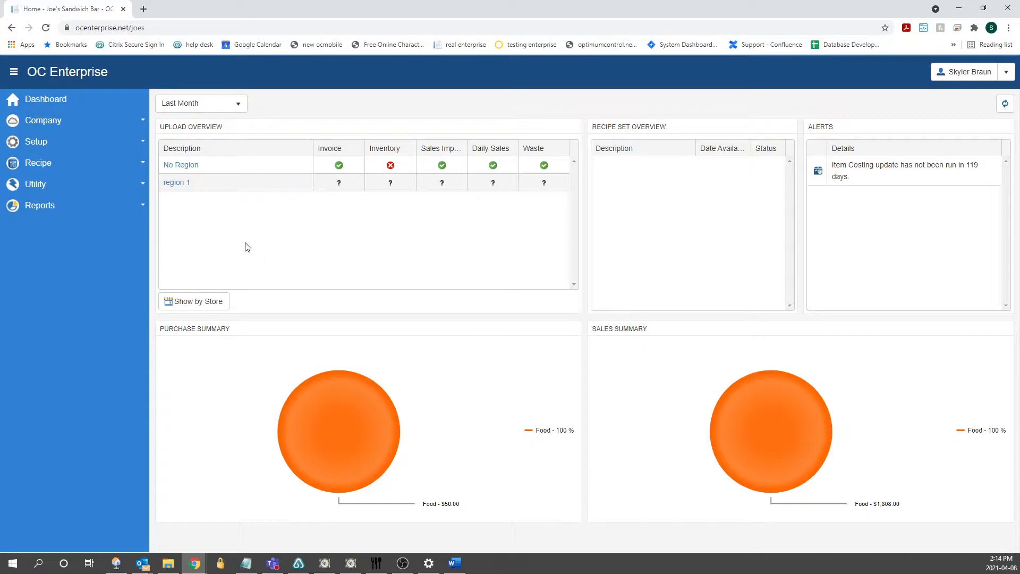
# Find the Chili Prep recipe by searching the preps list for "chili" and open it for editing.
pyautogui.click(109, 163)
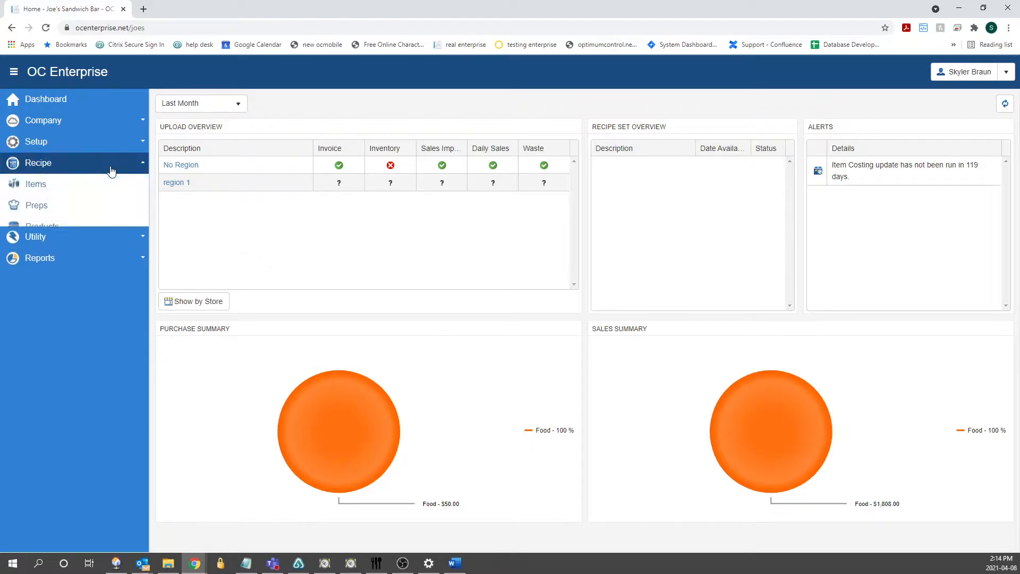
pyautogui.click(39, 212)
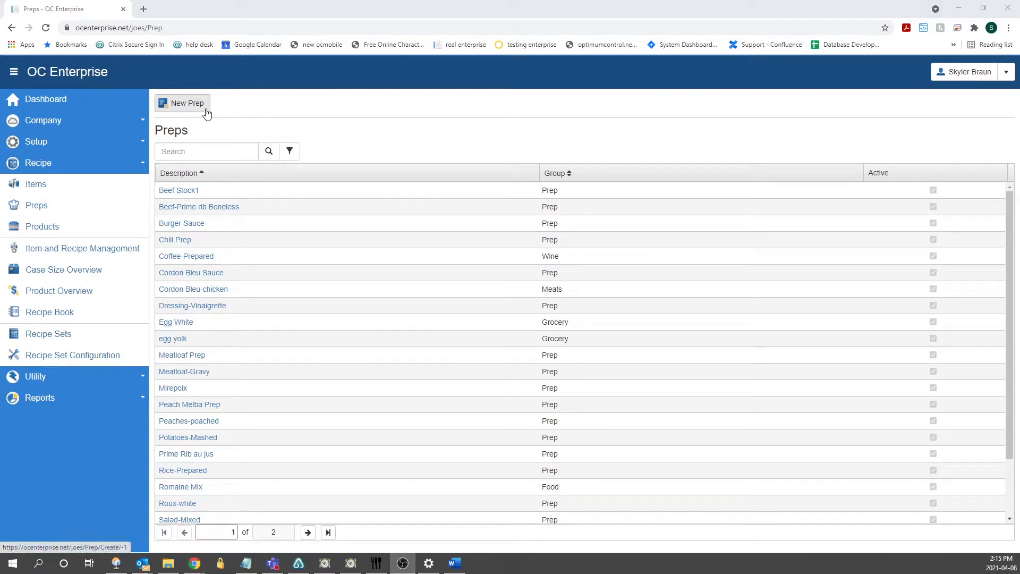
pyautogui.click(229, 153)
pyautogui.write('chili')
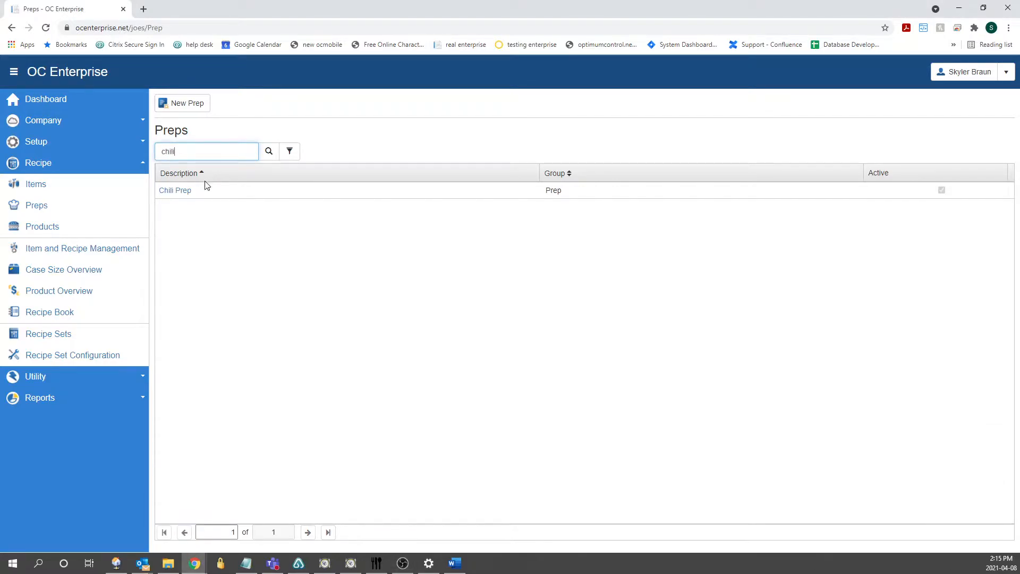
pyautogui.click(181, 191)
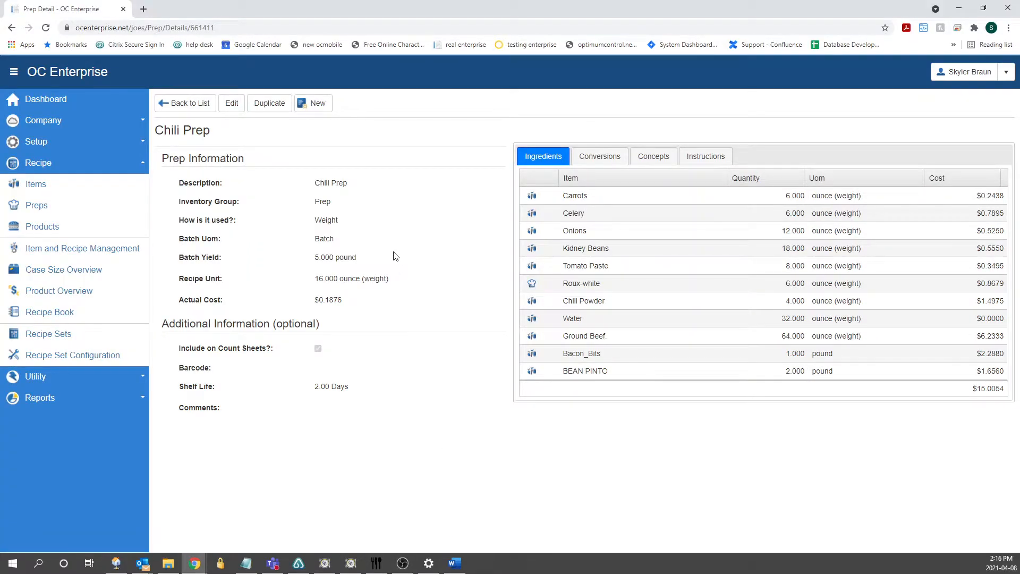
pyautogui.click(233, 105)
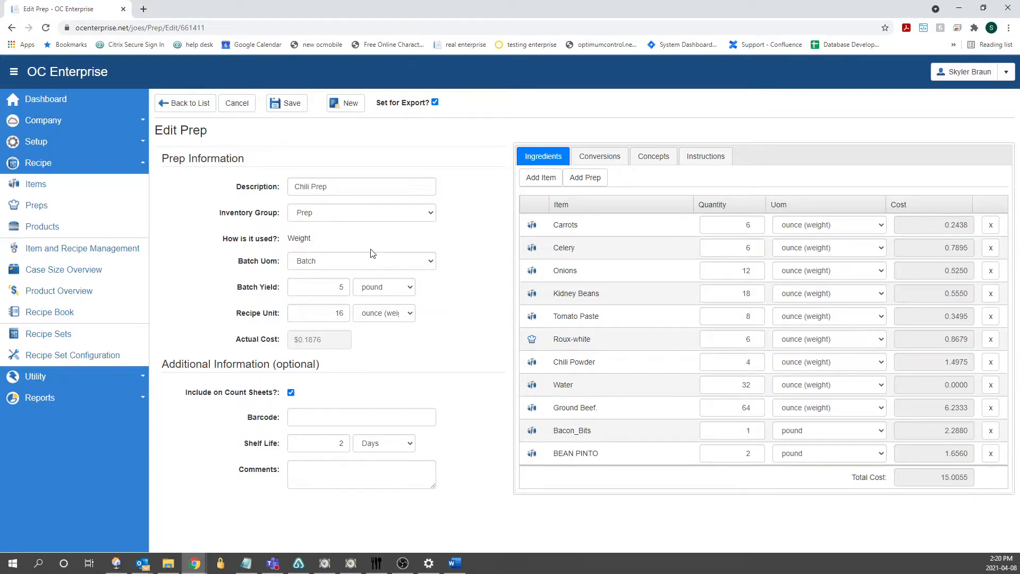
# Examine the prep information of Chili Prep, including its description, usage type, batch yield and barcode fields.
pyautogui.click(350, 192)
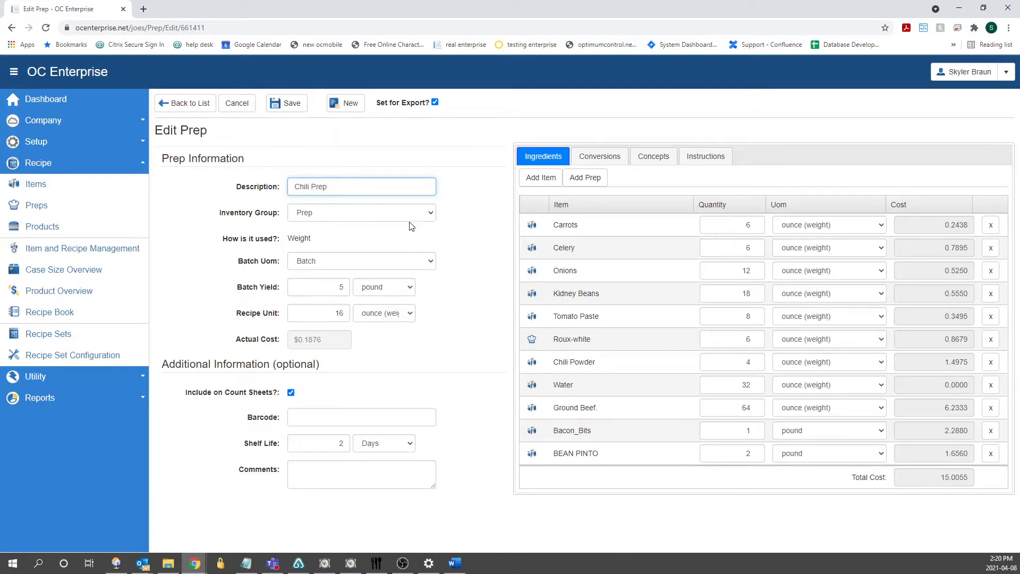
pyautogui.click(464, 238)
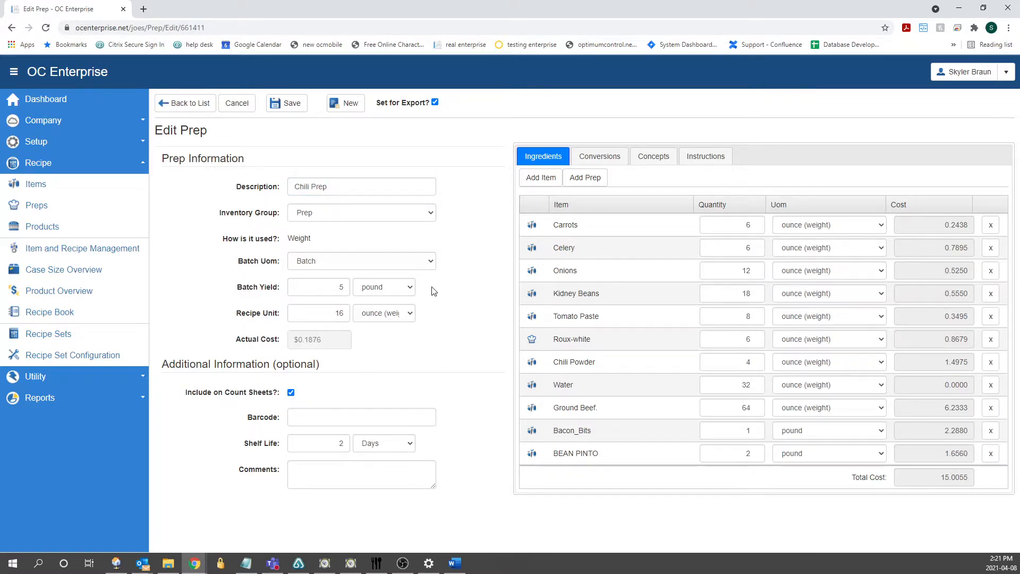
pyautogui.moveTo(324, 240); pyautogui.dragTo(286, 240)
pyautogui.click(330, 240)
pyautogui.click(314, 288)
pyautogui.press('Tab')
pyautogui.press('Tab')
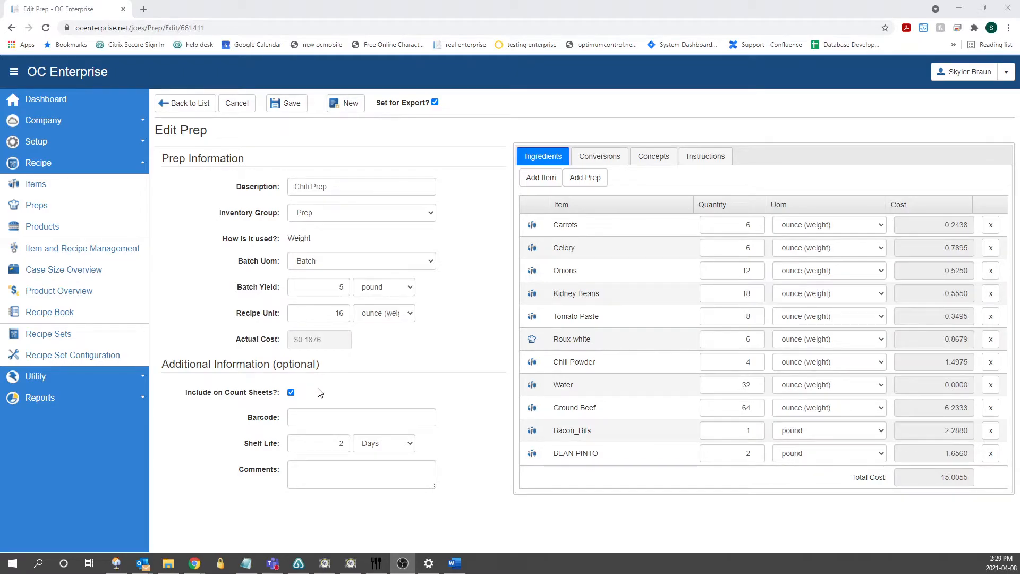
pyautogui.click(313, 413)
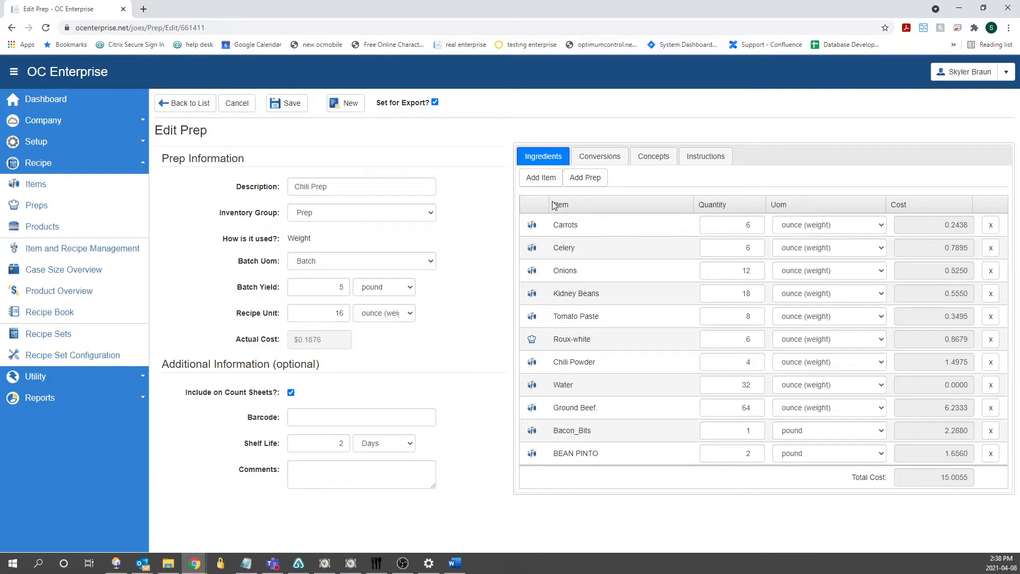
# Add the Tomatoes item to the prep's ingredients with a quantity of 2 each, and remove that ingredient again.
pyautogui.click(547, 182)
pyautogui.write('tomato')
pyautogui.press('Return')
pyautogui.click(395, 335)
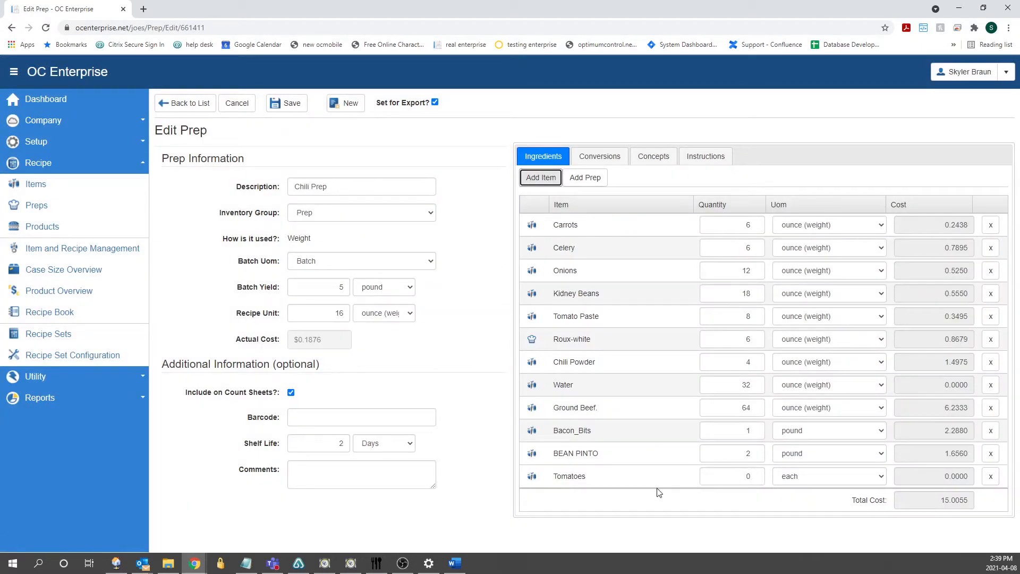
pyautogui.click(729, 481)
pyautogui.write('2')
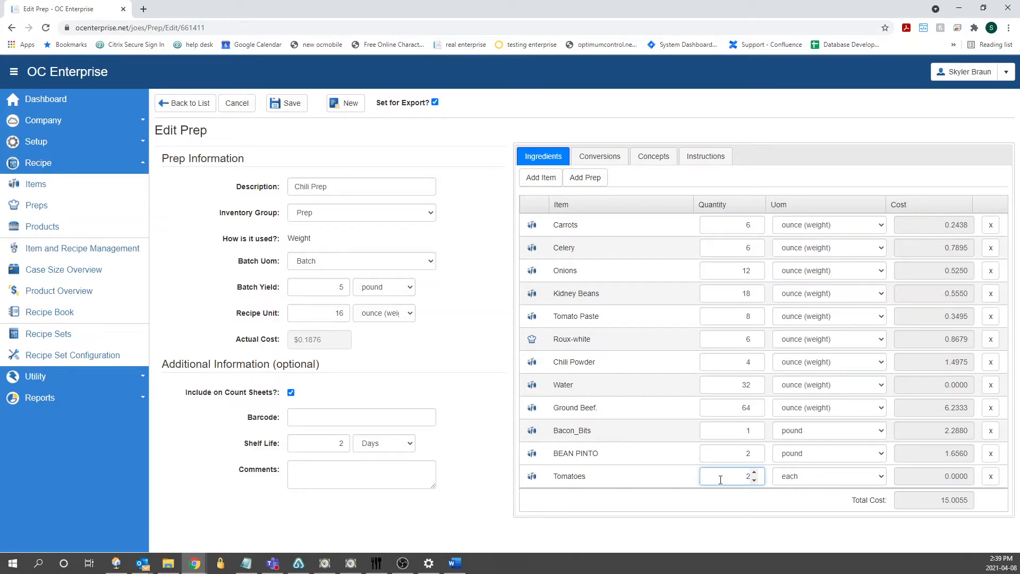
pyautogui.click(794, 484)
pyautogui.click(790, 536)
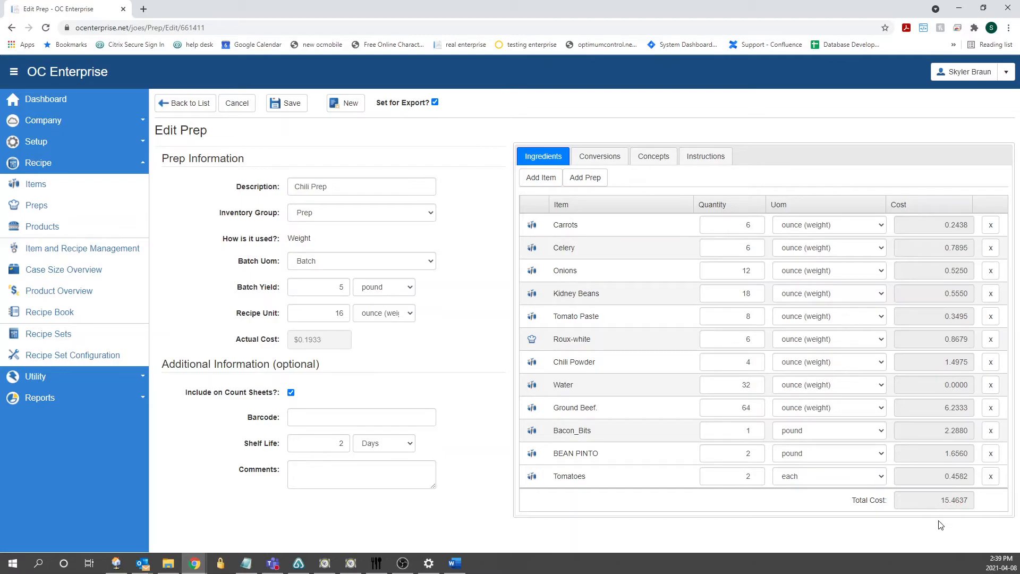
pyautogui.click(989, 482)
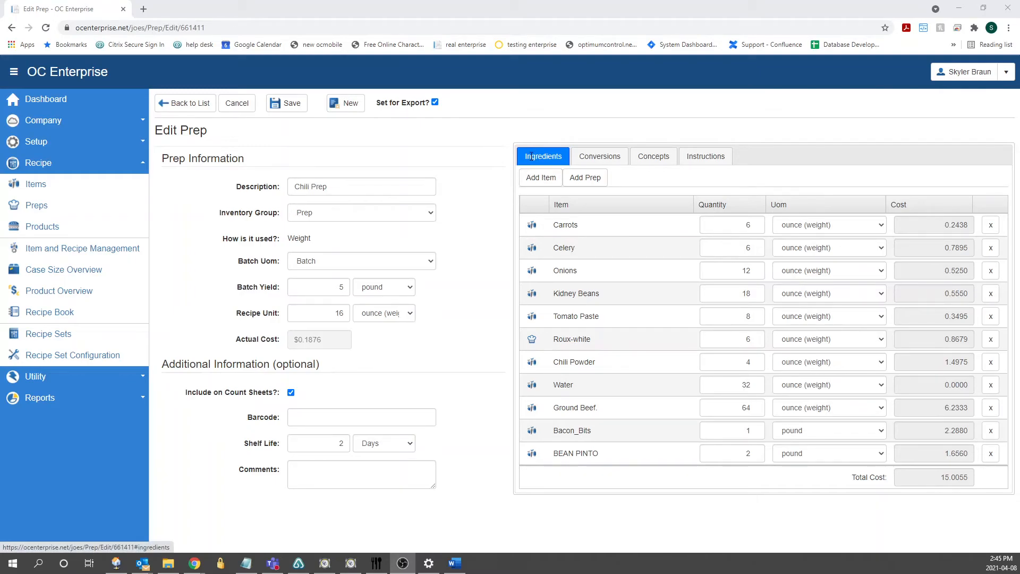
# View the prep's conversions and enter "Cook ground beef" and "etc" on separate lines as its instructions.
pyautogui.click(609, 155)
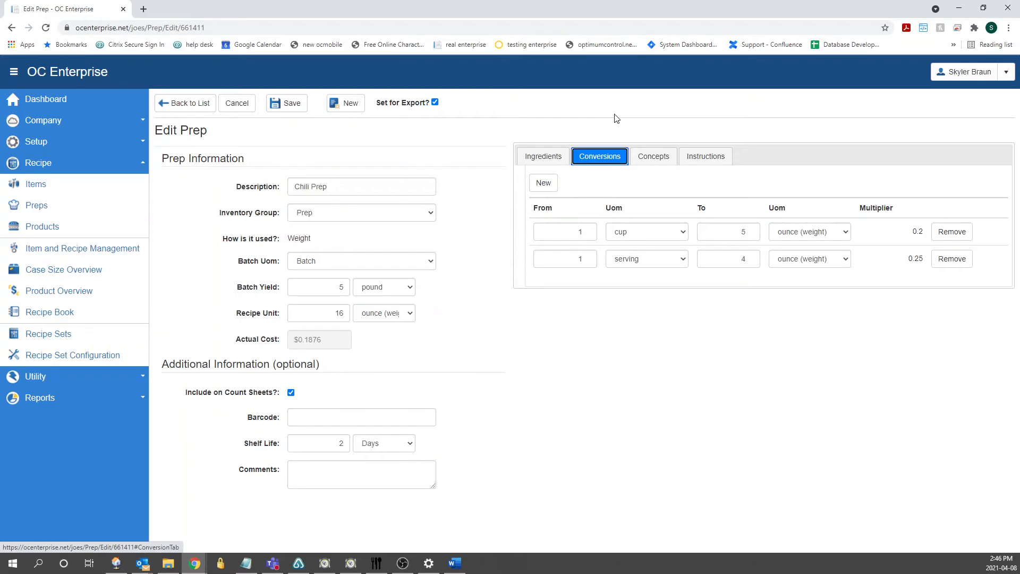
pyautogui.click(705, 158)
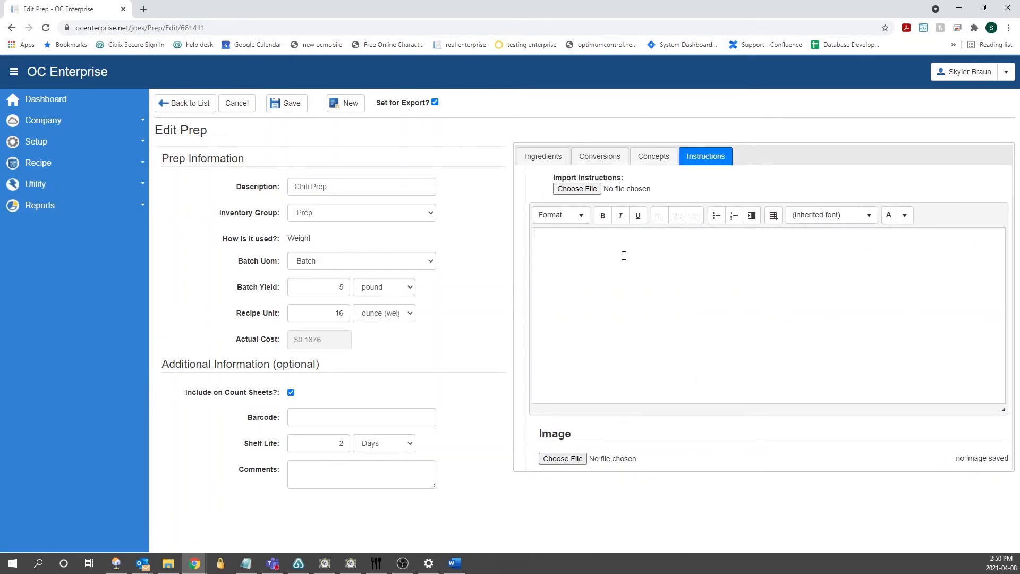
pyautogui.write('Cook ground beef')
pyautogui.press('Return')
pyautogui.write('etc')
# Attach pot of chilli.jpg from the Pictures folder as the prep's image and save the prep.
pyautogui.click(579, 460)
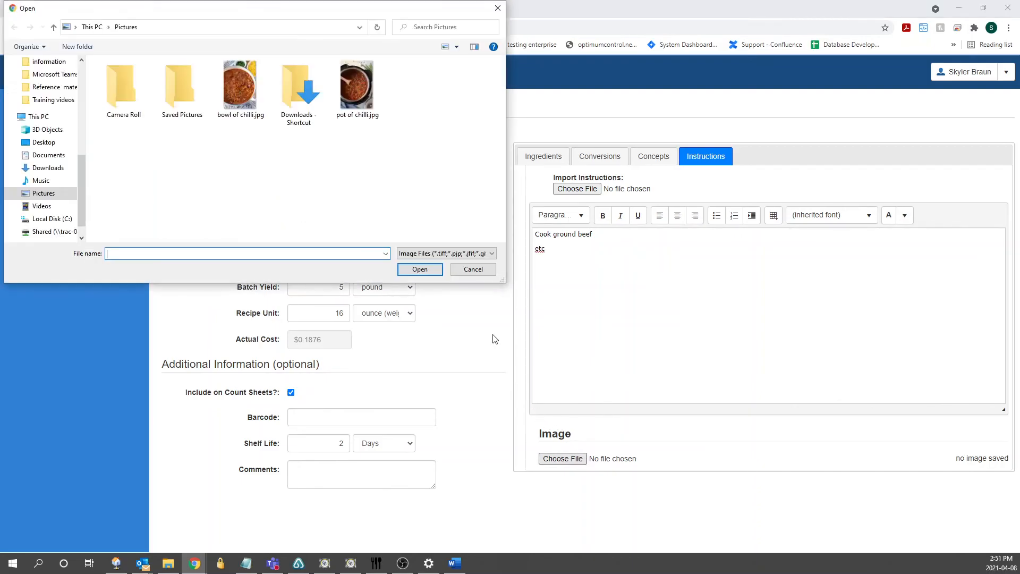
pyautogui.doubleClick(358, 91)
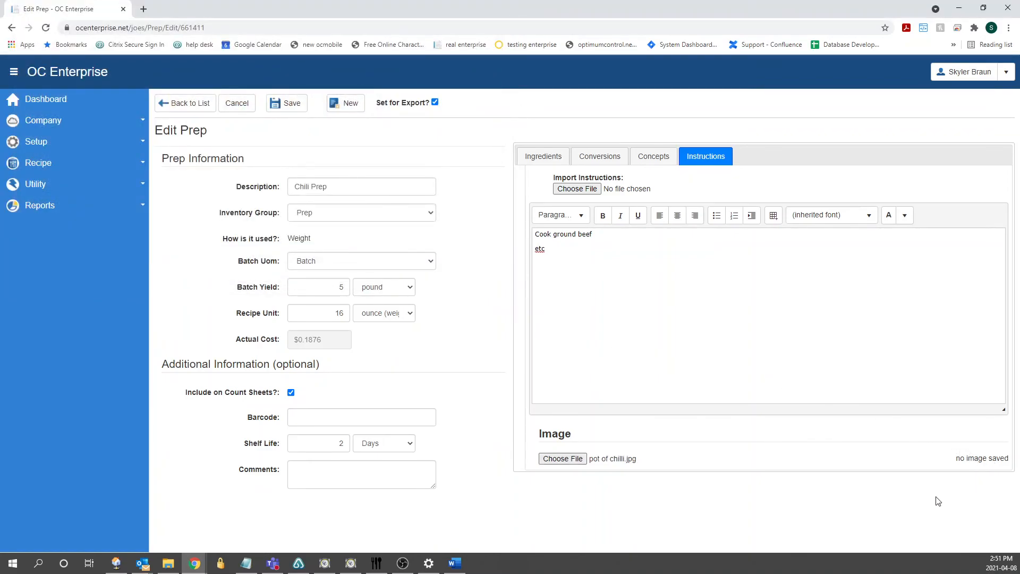
pyautogui.click(289, 103)
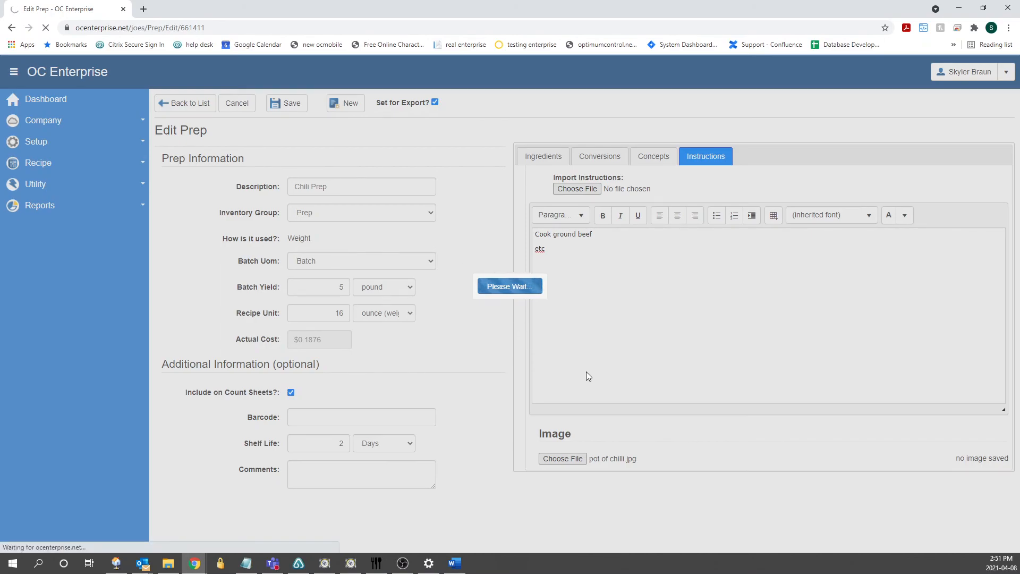
pyautogui.hotkey('alt', 'Tab')
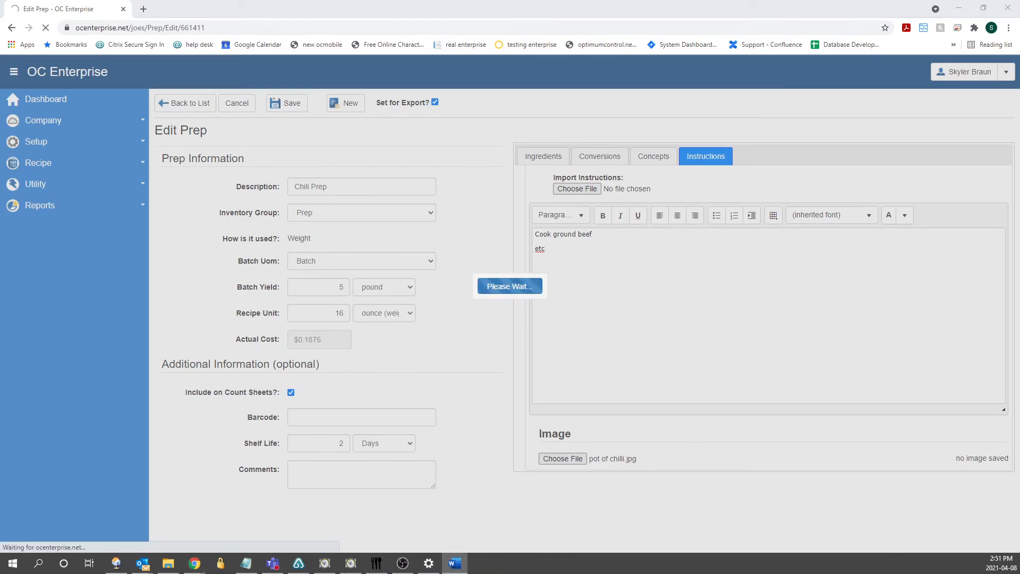